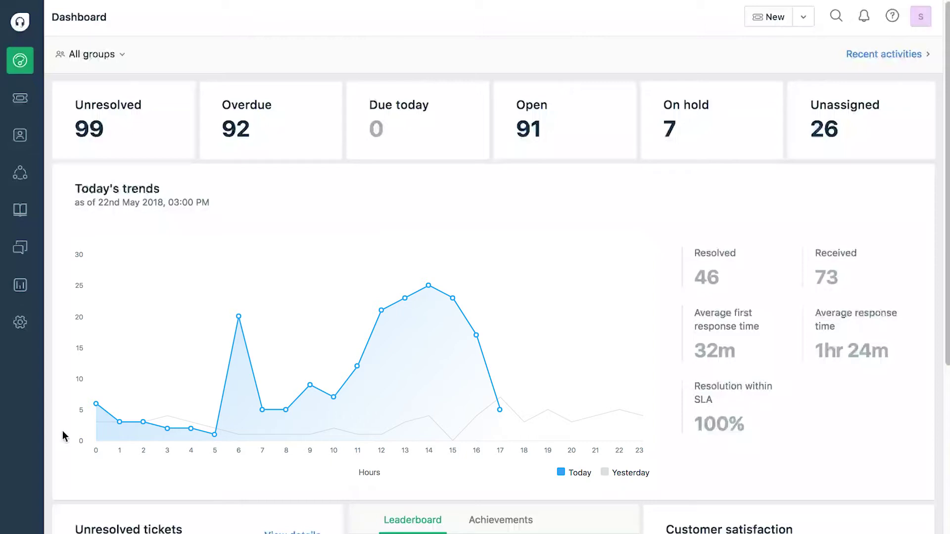
# Go to Admin settings and open Dispatch'r under Helpdesk Productivity.
pyautogui.click(24, 333)
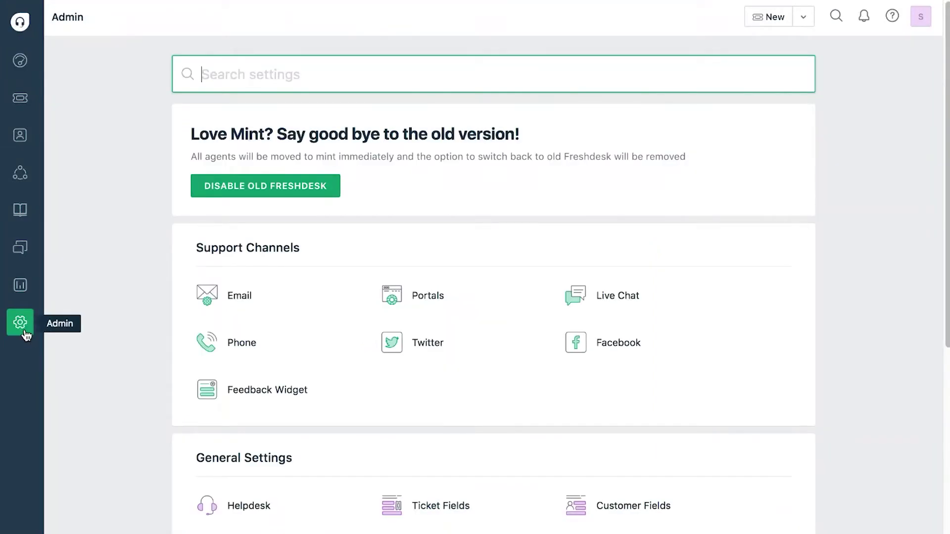
pyautogui.scroll(-6, 127, 411)
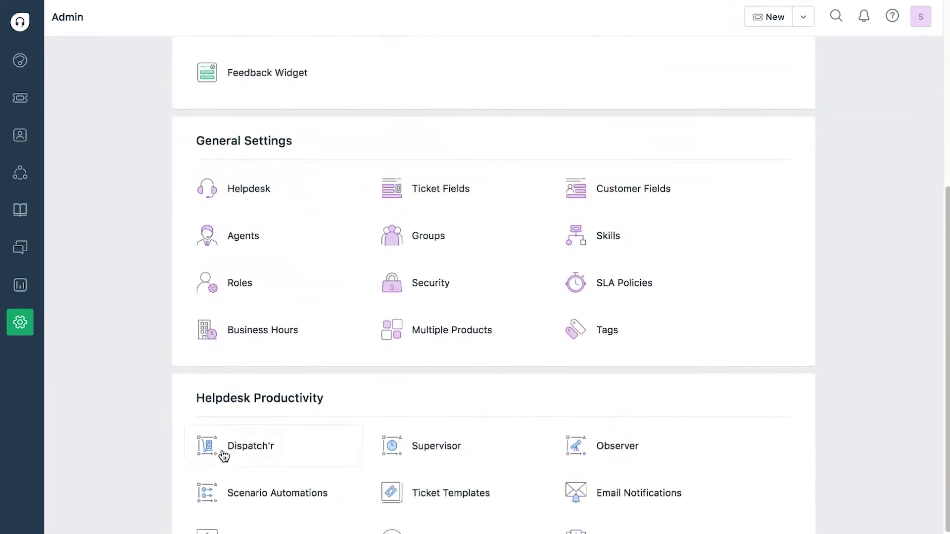
pyautogui.click(277, 450)
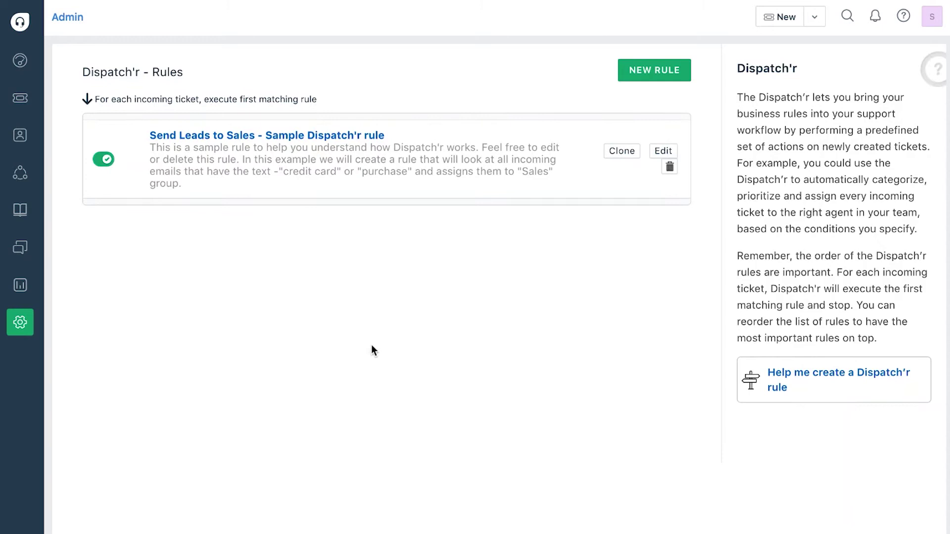
# Start a new Dispatch'r rule set to match ALL of the conditions.
pyautogui.click(624, 79)
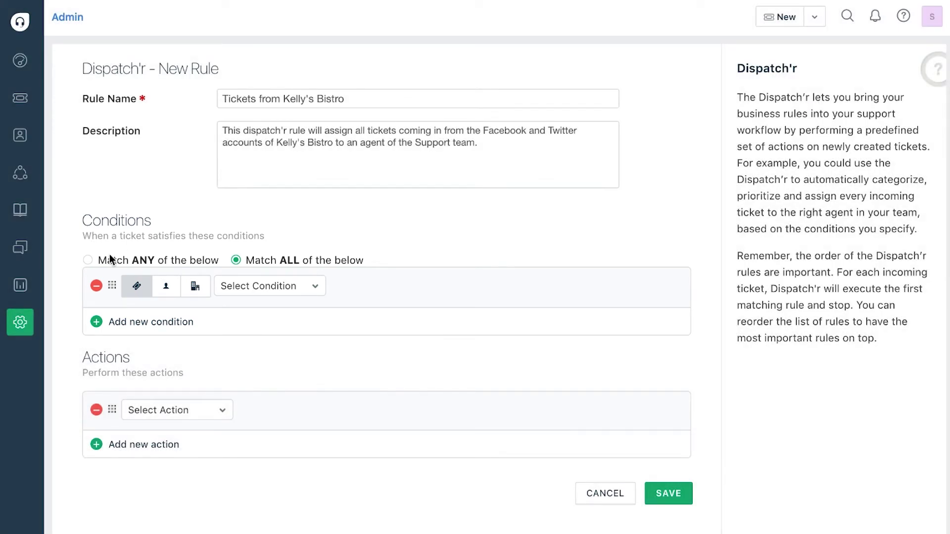
pyautogui.click(88, 263)
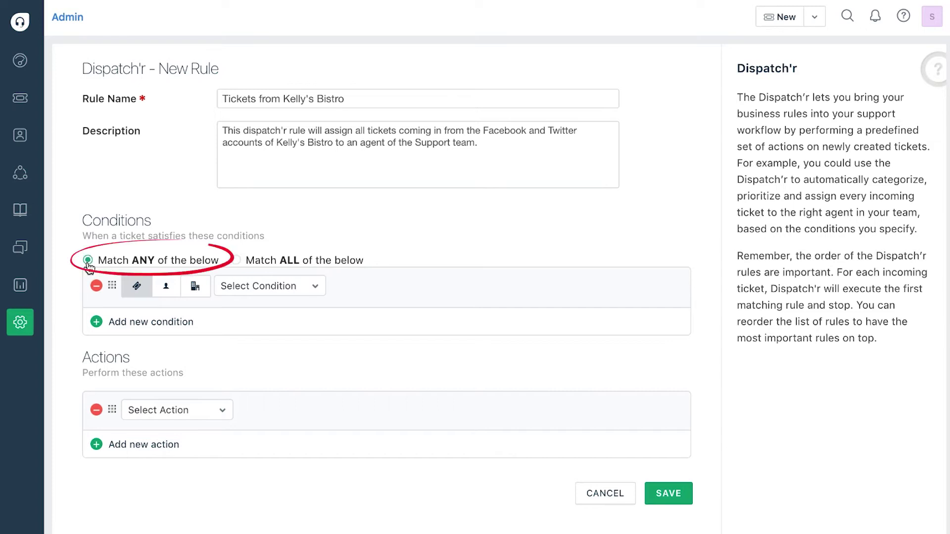
pyautogui.click(237, 261)
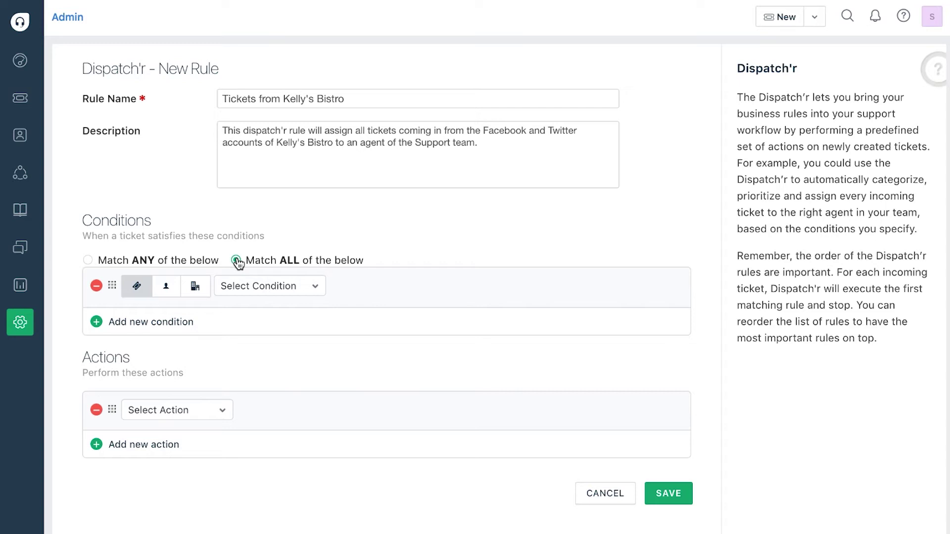
# Browse the company and contact condition field lists for the new rule.
pyautogui.click(169, 291)
pyautogui.click(193, 292)
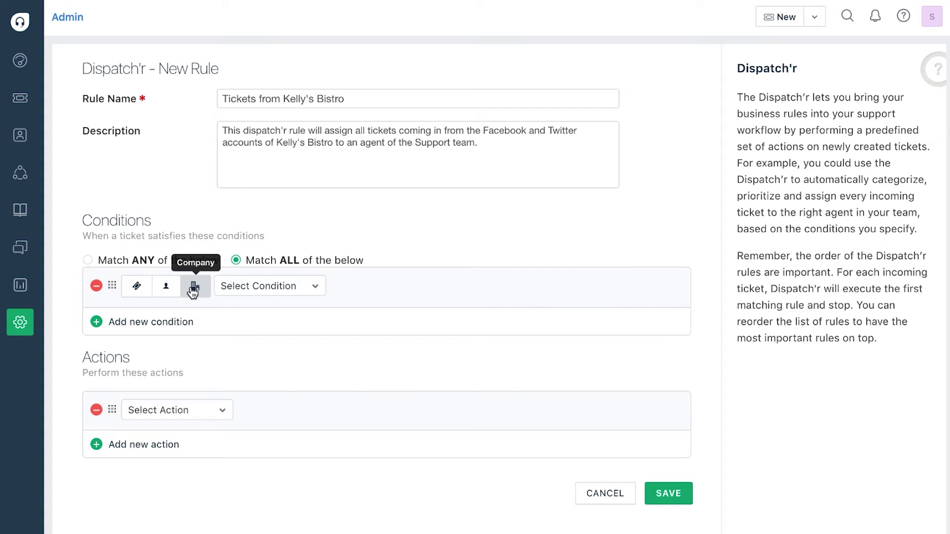
pyautogui.click(240, 288)
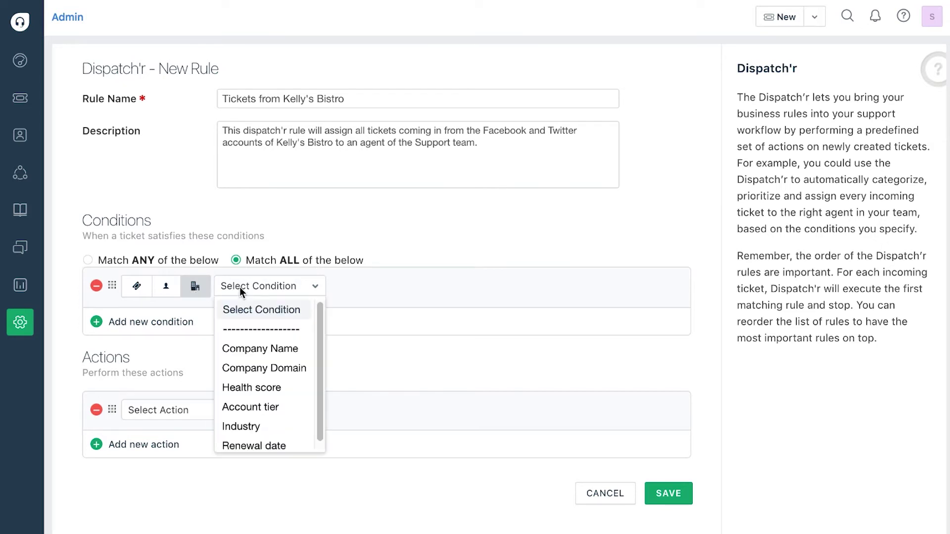
pyautogui.scroll(-1, 254, 364)
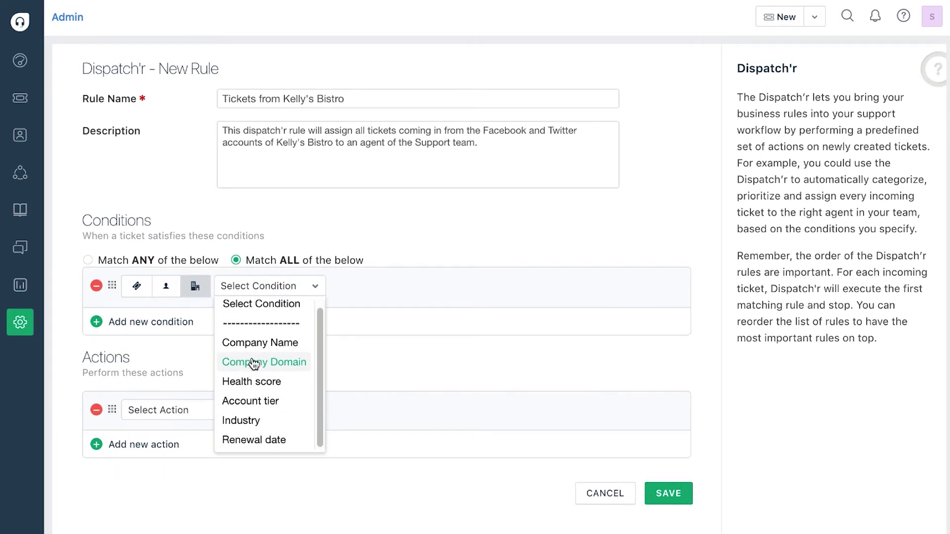
pyautogui.click(163, 295)
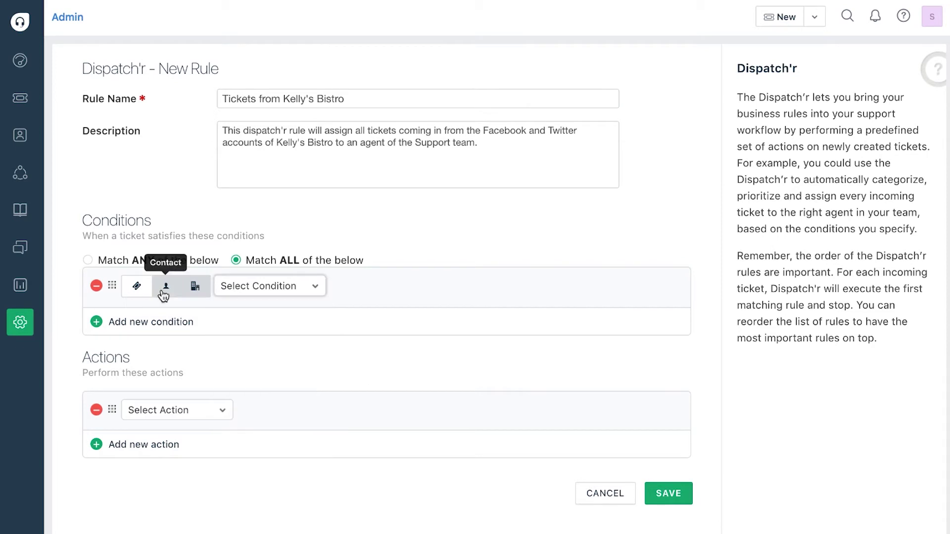
pyautogui.click(239, 288)
pyautogui.scroll(-5, 250, 367)
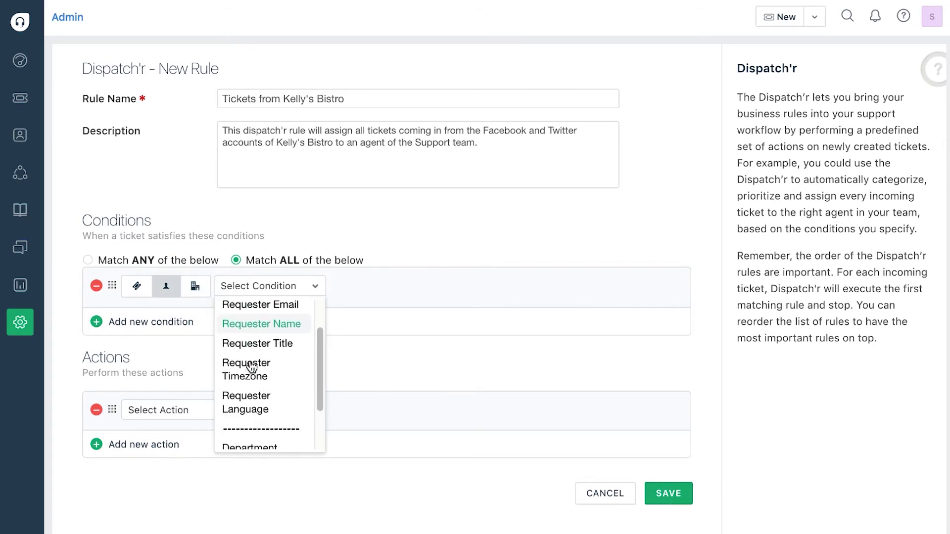
pyautogui.click(140, 287)
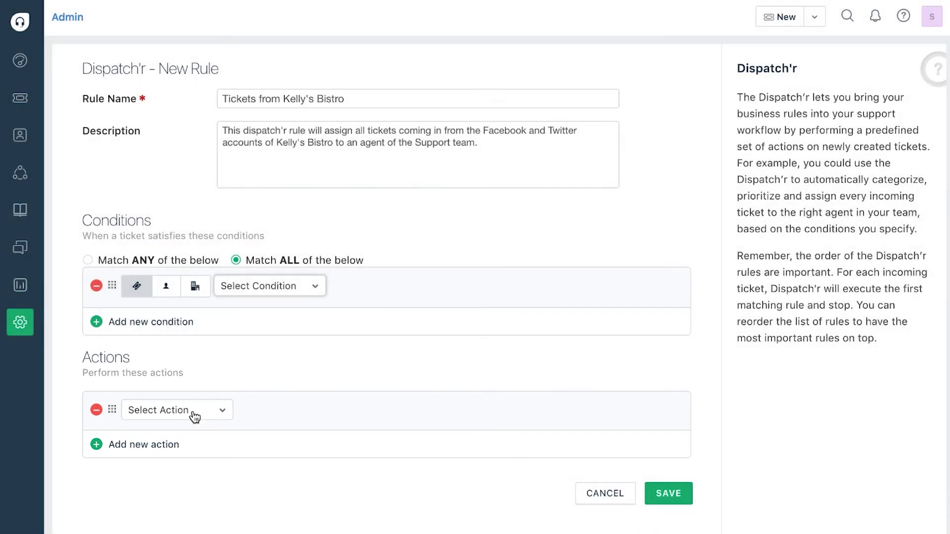
pyautogui.click(193, 414)
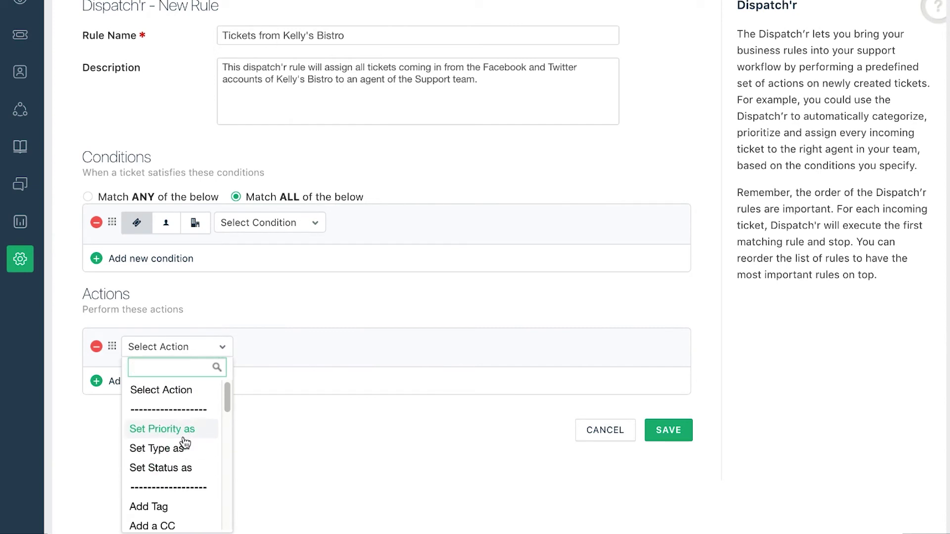
pyautogui.scroll(-3, 185, 443)
pyautogui.scroll(-1, 184, 441)
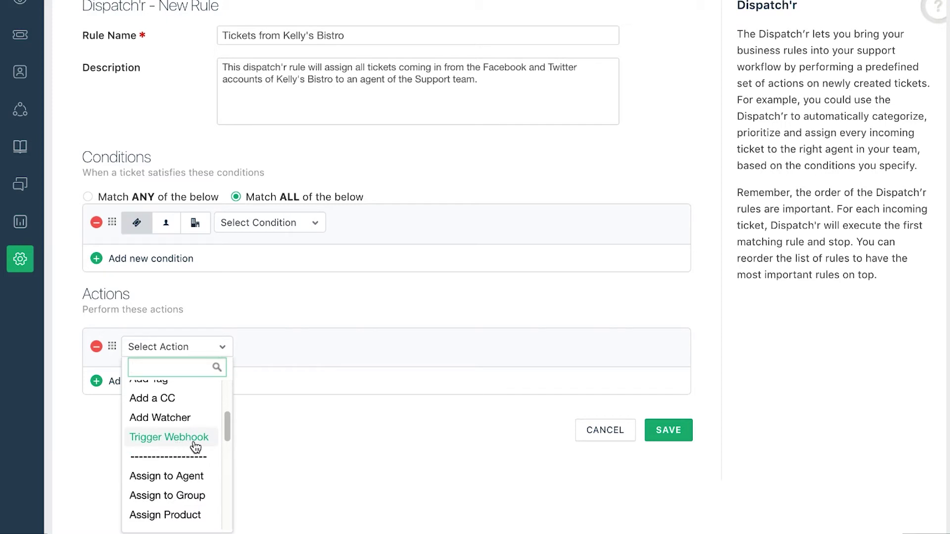
pyautogui.click(275, 452)
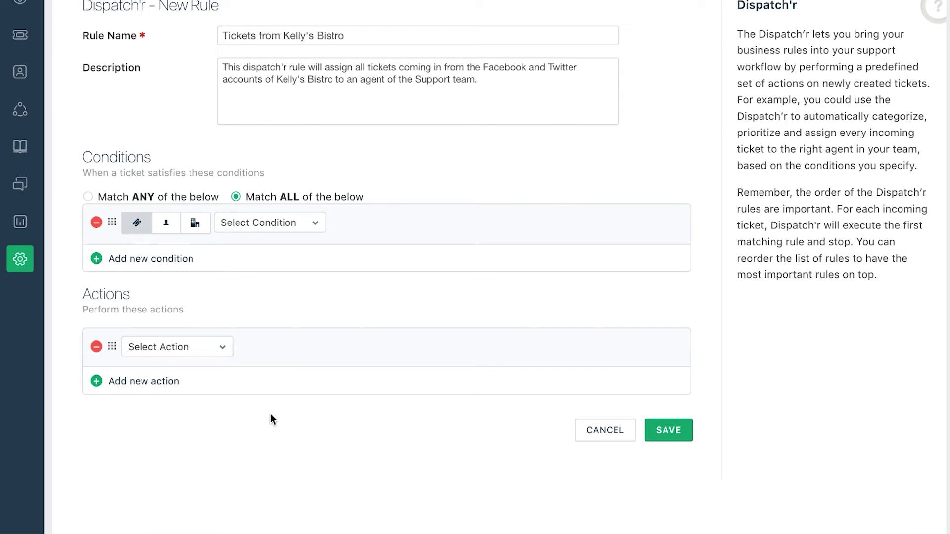
# Add the first condition: Source is Twitter or Facebook.
pyautogui.click(276, 228)
pyautogui.scroll(-2, 267, 327)
pyautogui.click(261, 300)
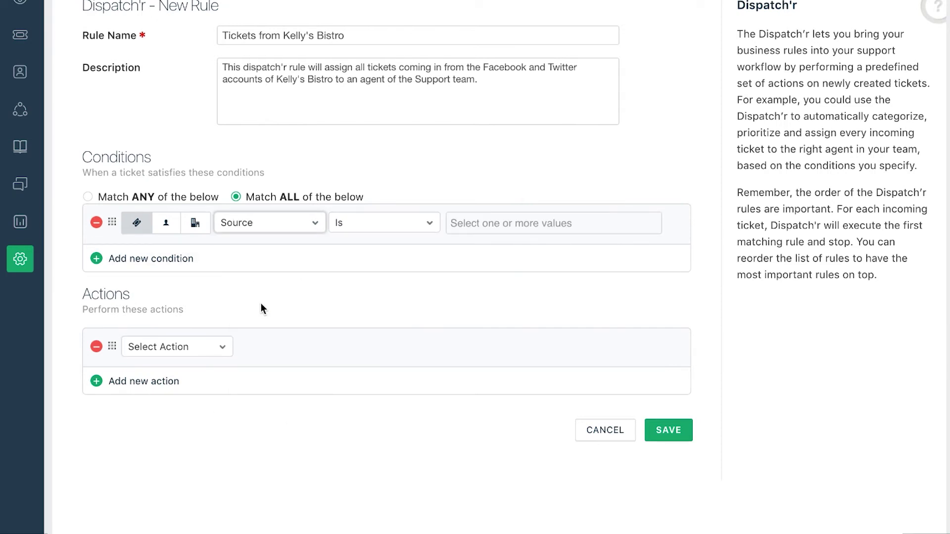
pyautogui.click(462, 225)
pyautogui.click(462, 324)
pyautogui.click(538, 218)
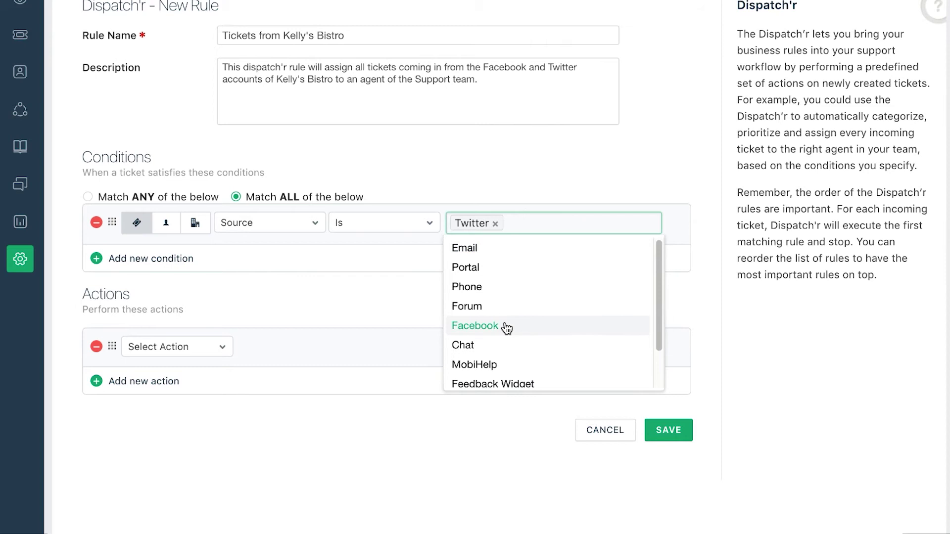
pyautogui.click(504, 326)
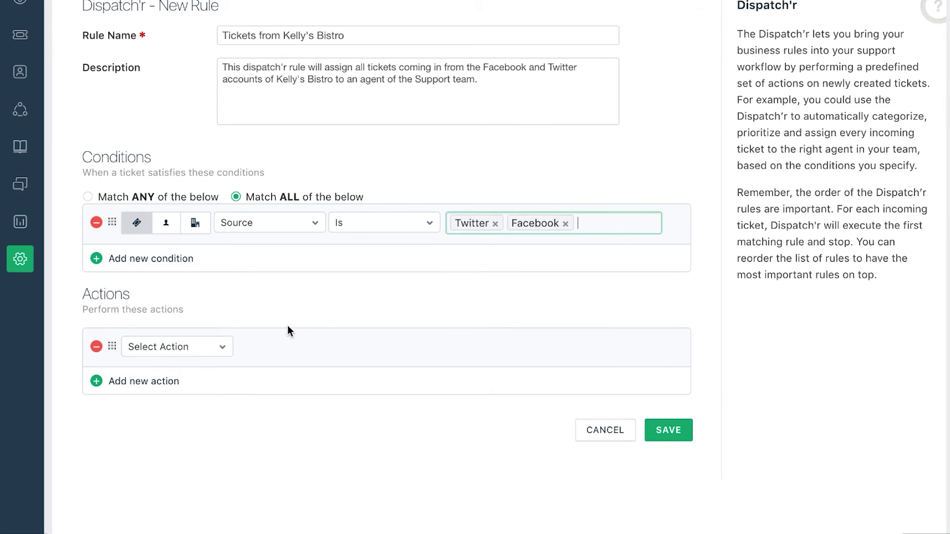
# Add a second condition: Company Name is Kelly's Bistro.
pyautogui.click(169, 262)
pyautogui.click(195, 263)
pyautogui.click(235, 264)
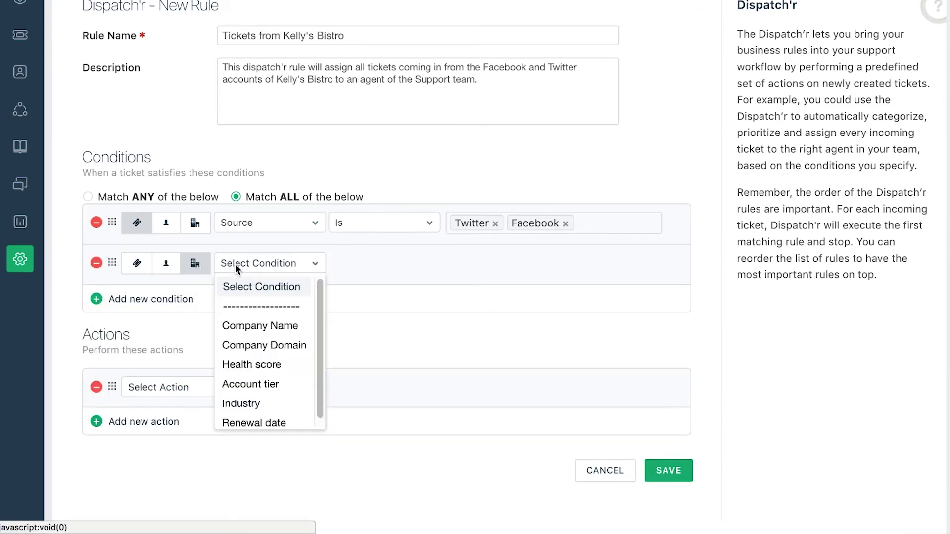
pyautogui.click(234, 320)
pyautogui.click(486, 269)
pyautogui.write("kelly's")
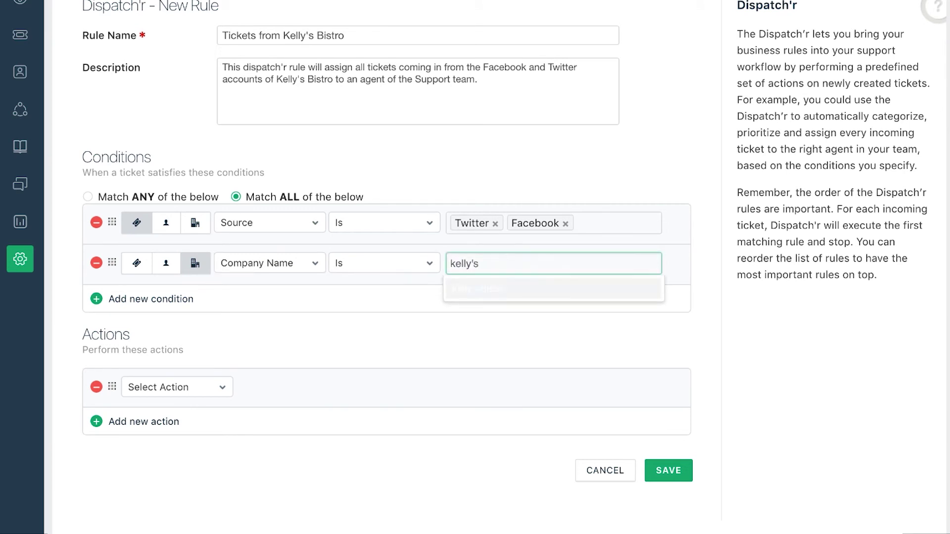
pyautogui.press('Return')
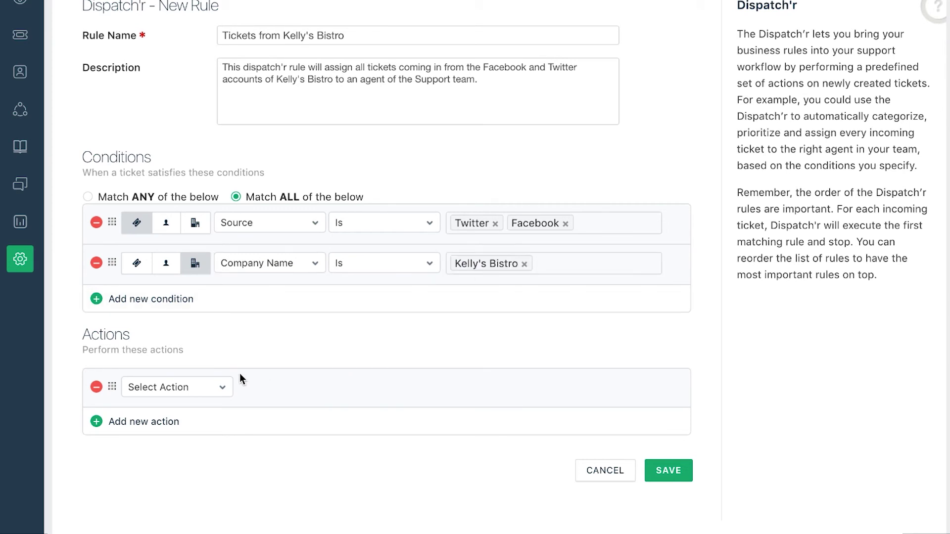
# Set the action to Assign to Agent with the chosen agent, and save the rule.
pyautogui.click(211, 386)
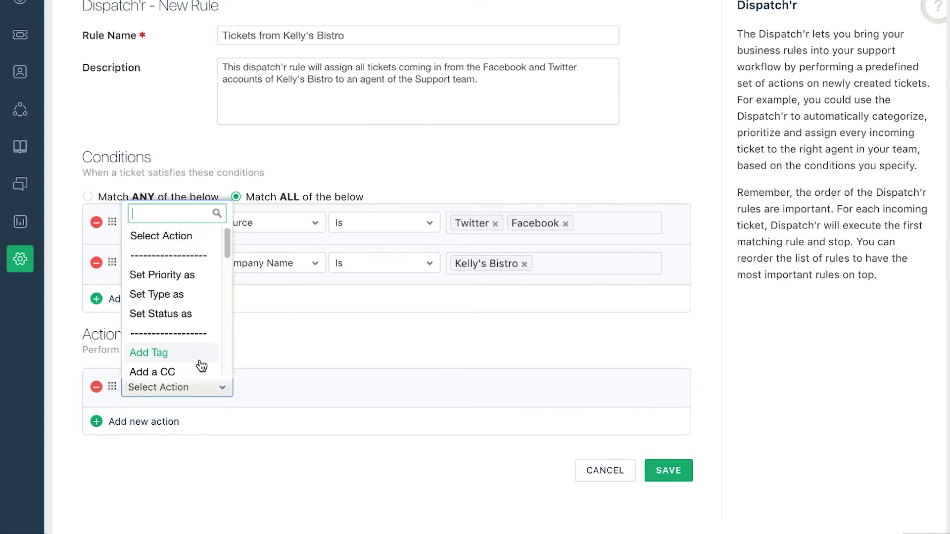
pyautogui.scroll(-3, 195, 355)
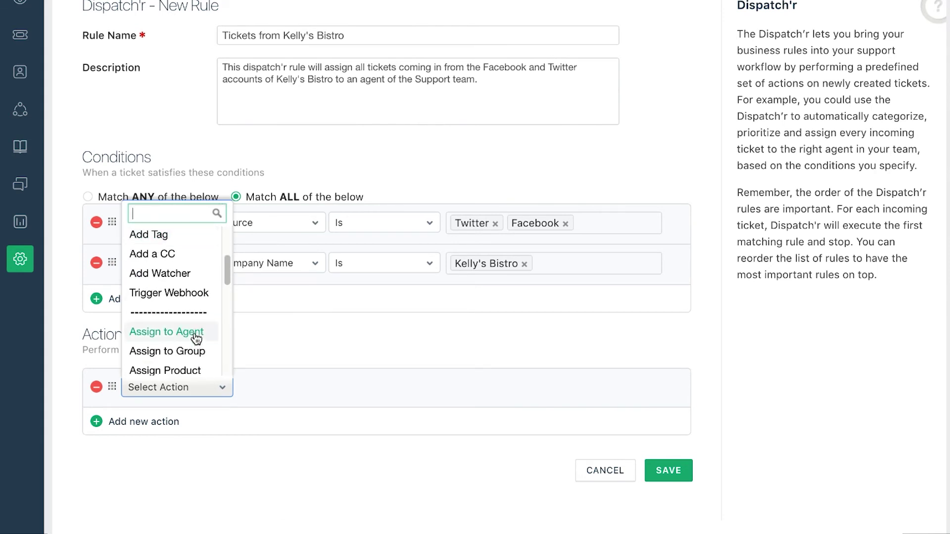
pyautogui.click(196, 338)
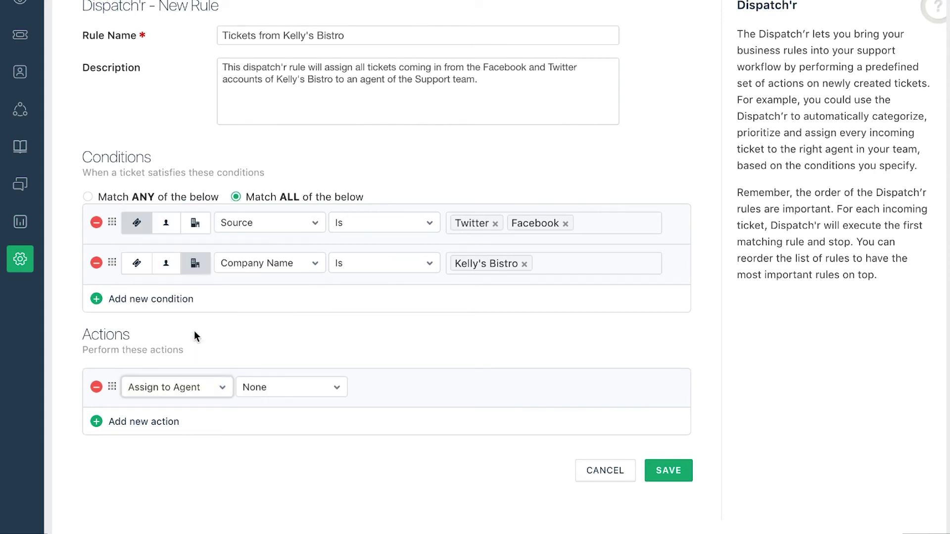
pyautogui.click(256, 388)
pyautogui.write('riy')
pyautogui.press('Return')
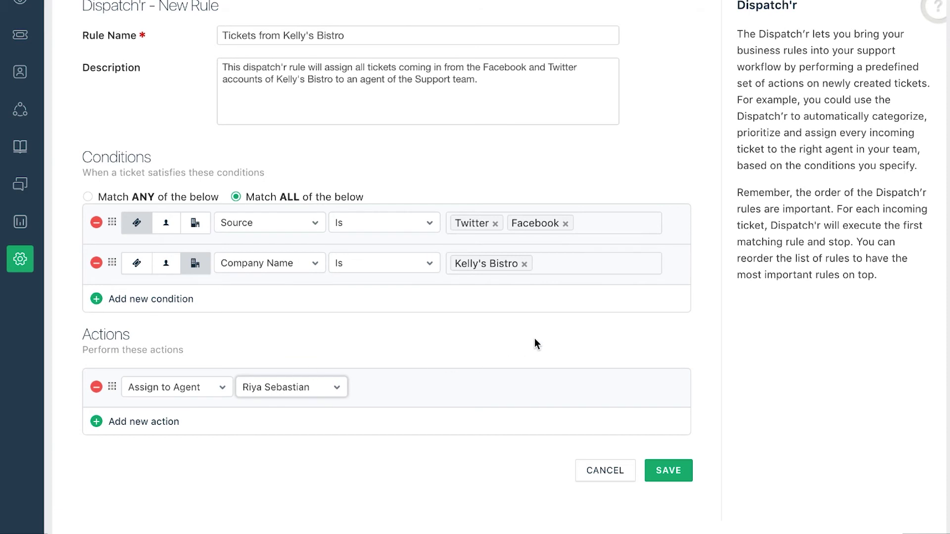
pyautogui.click(662, 476)
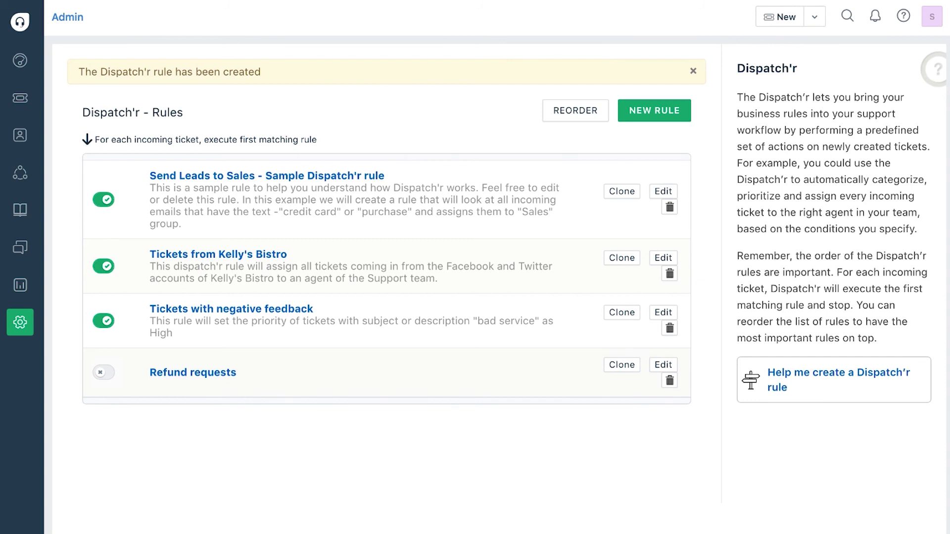
# Reorder rules: Refund requests second, Tickets with negative feedback third, Kelly's Bistro last; save.
pyautogui.click(569, 111)
pyautogui.moveTo(248, 305); pyautogui.dragTo(246, 247)
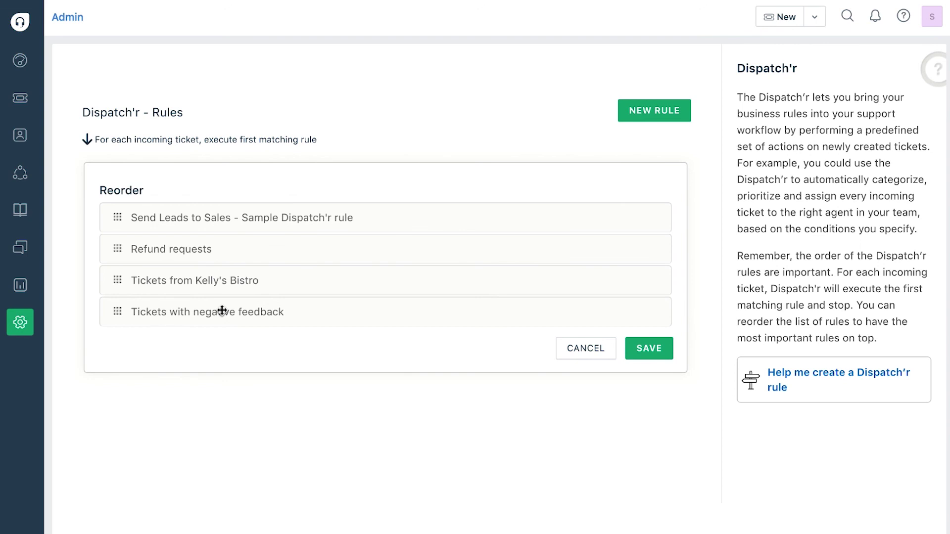
pyautogui.moveTo(222, 311); pyautogui.dragTo(221, 281)
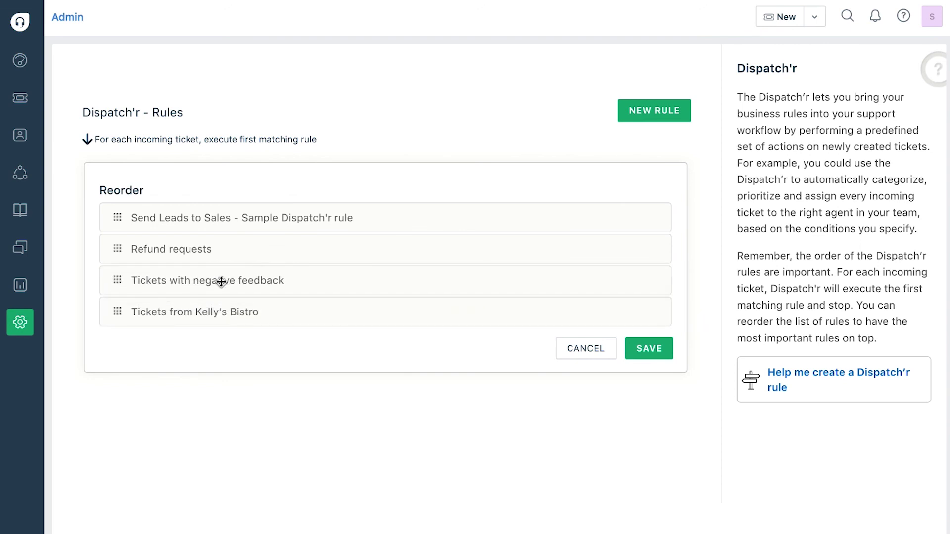
pyautogui.click(650, 349)
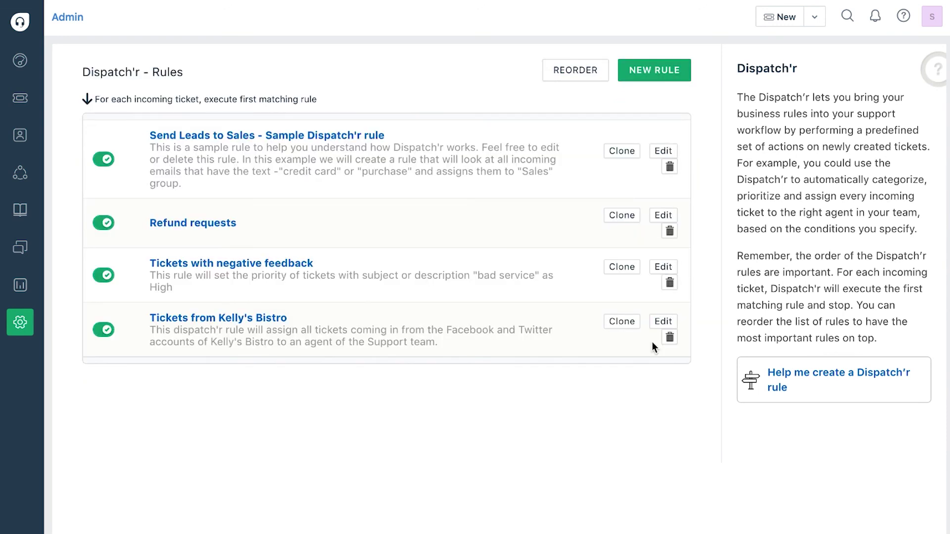